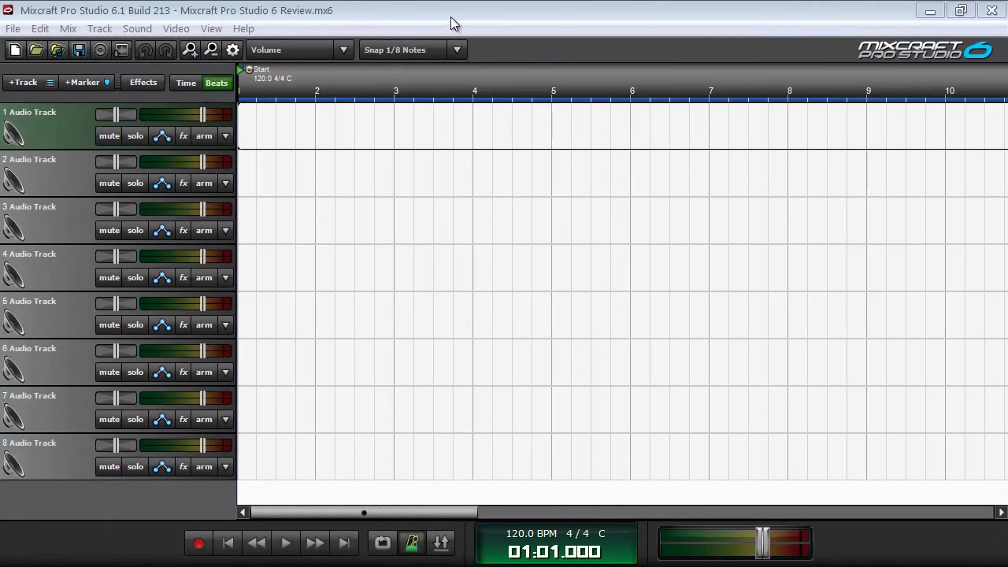
# - Focus the project window and browse the track commands menu, closing it unchanged
pyautogui.click(449, 16)
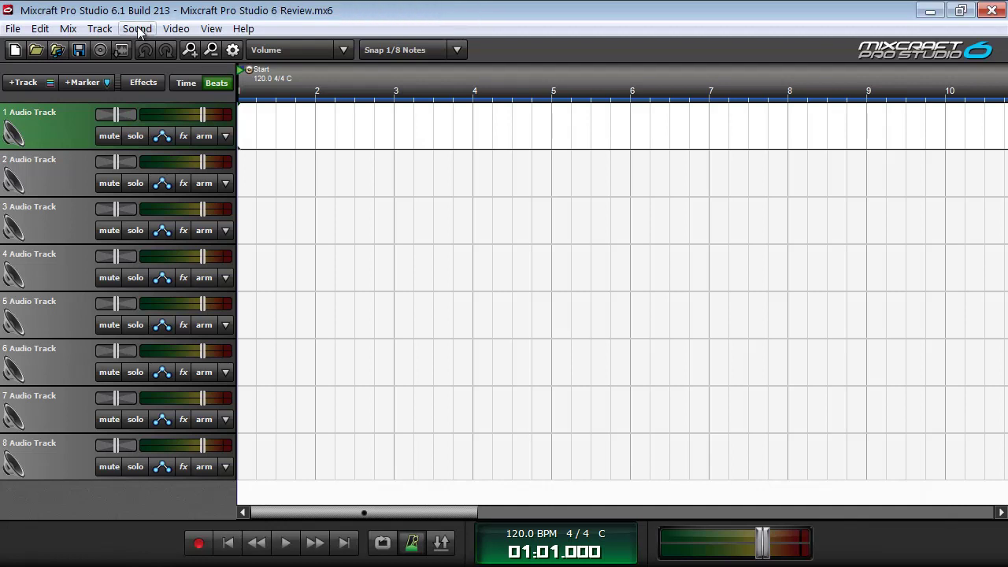
pyautogui.click(100, 29)
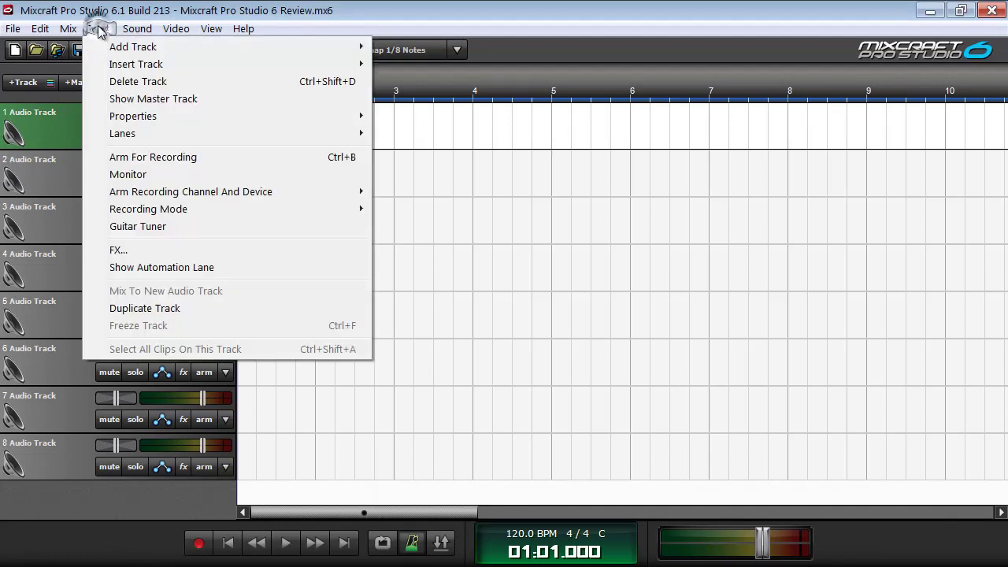
pyautogui.moveTo(120, 55)
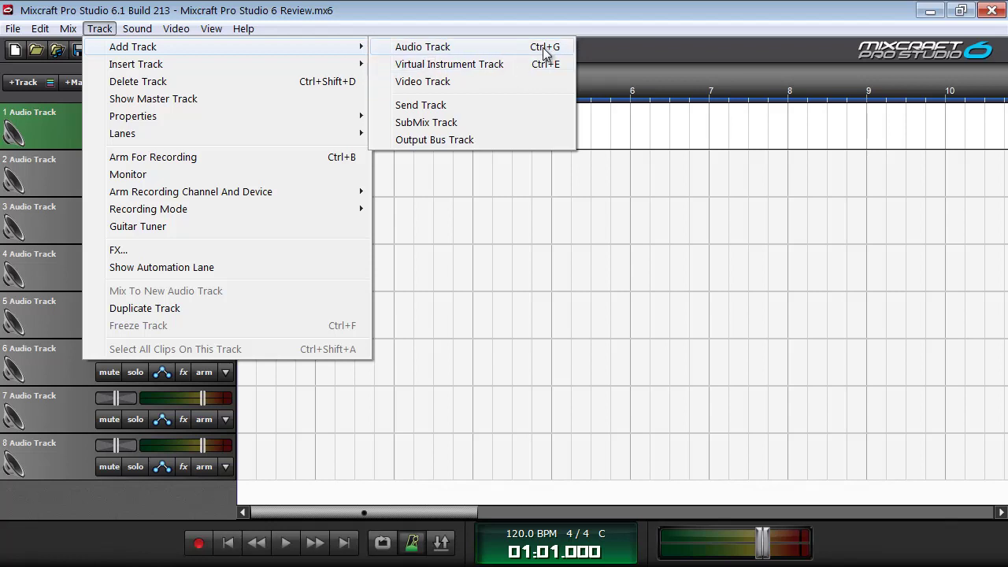
pyautogui.click(544, 12)
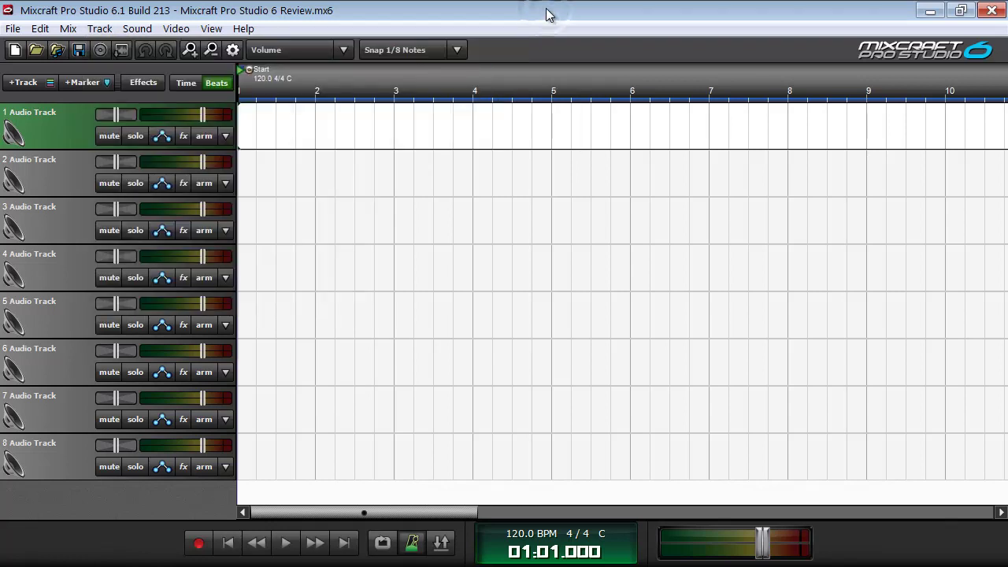
# - Add a second lane to Audio Track 1 and drag its bottom border down to show both lanes
pyautogui.rightClick(57, 131)
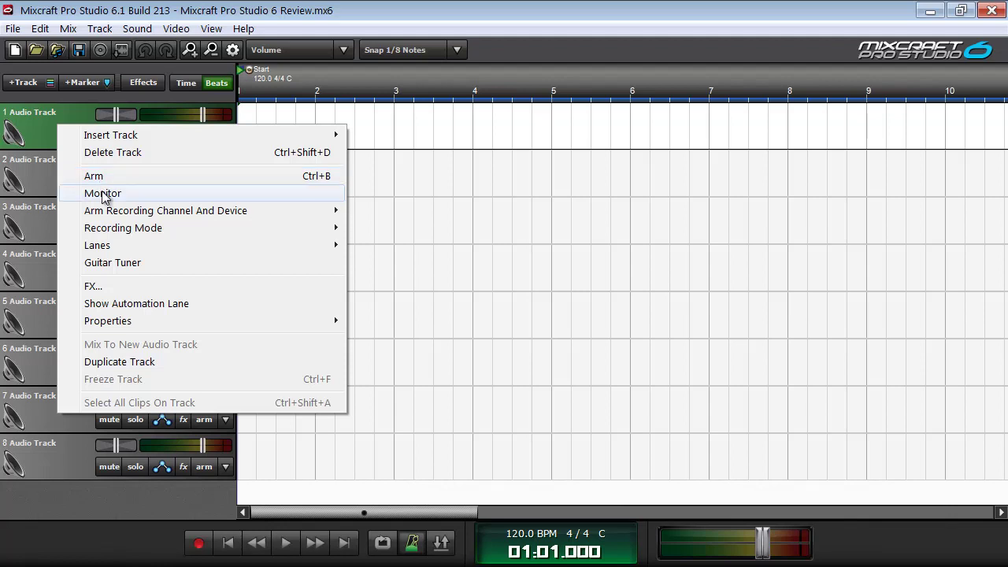
pyautogui.moveTo(133, 244)
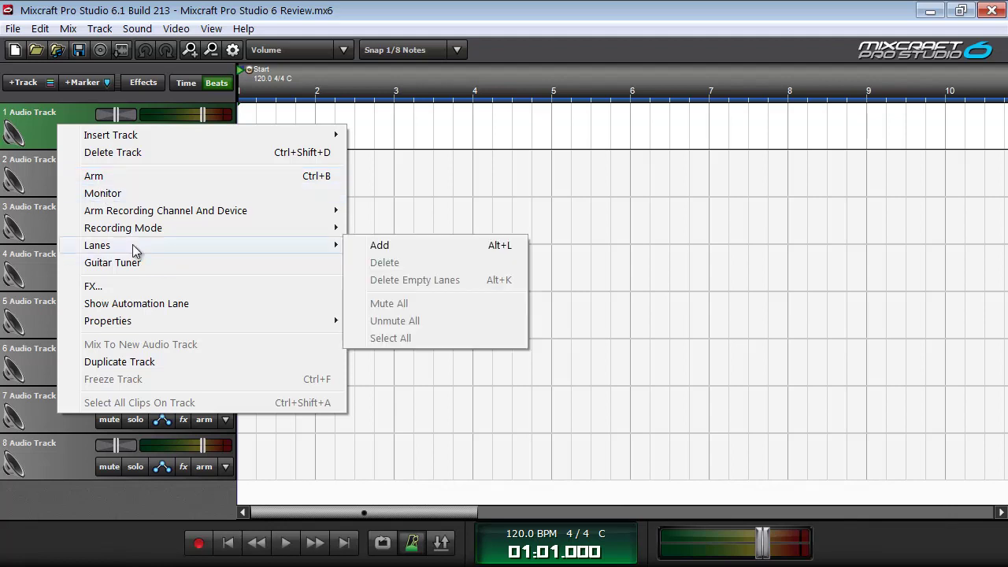
pyautogui.click(418, 245)
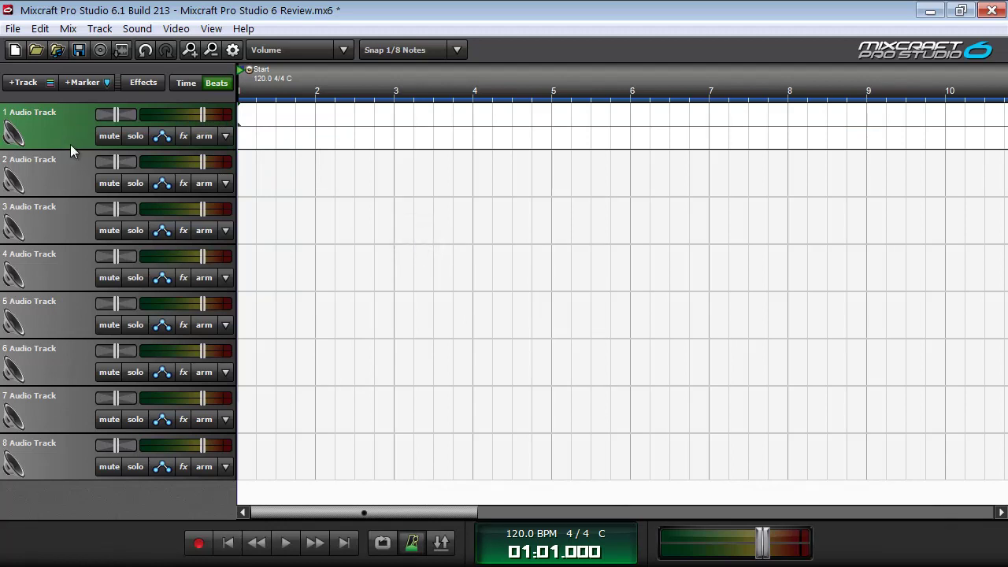
pyautogui.moveTo(70, 148); pyautogui.dragTo(68, 202)
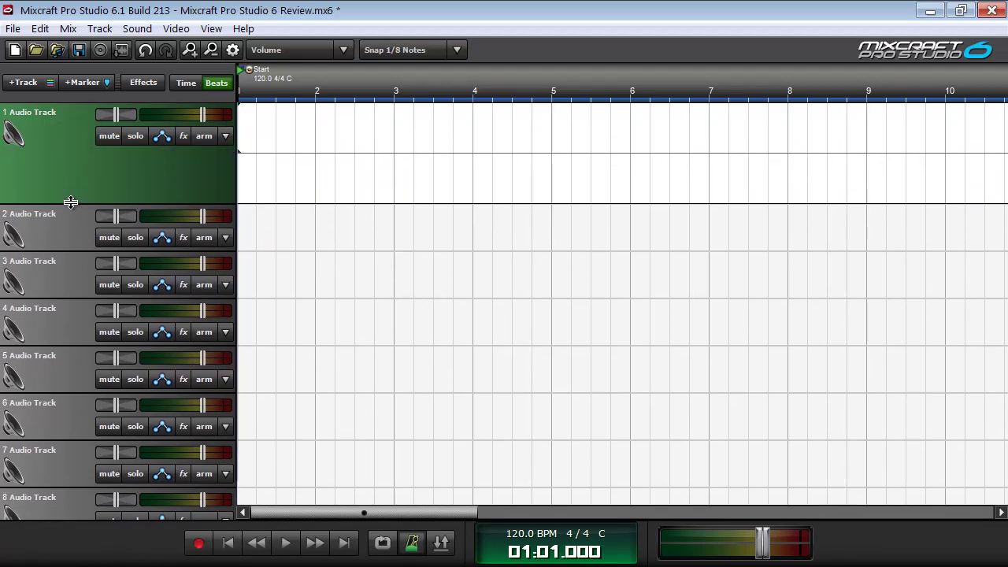
# - Insert a Virtual Instrument Track above Track 1 from its header menu
pyautogui.rightClick(66, 141)
pyautogui.moveTo(116, 157)
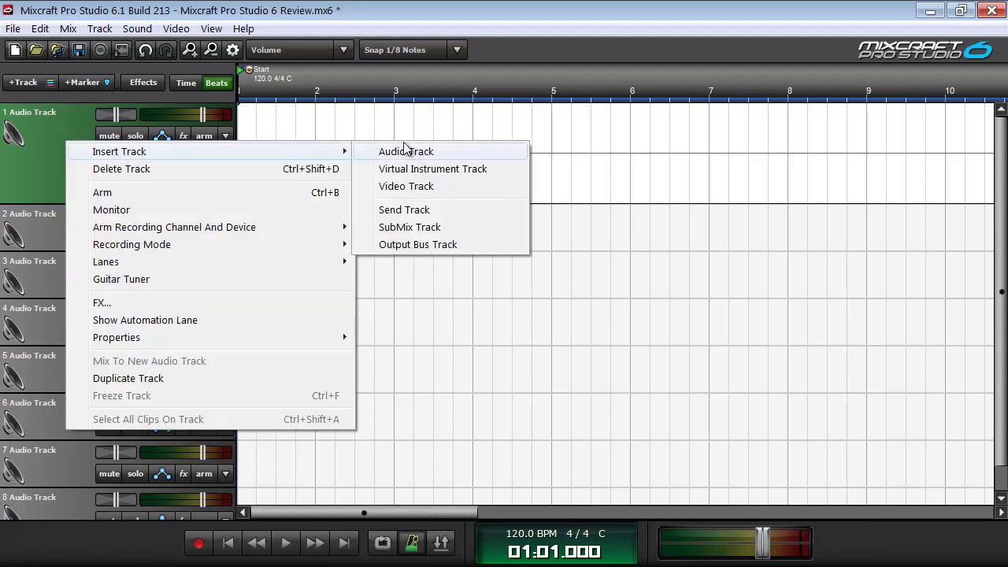
pyautogui.click(434, 171)
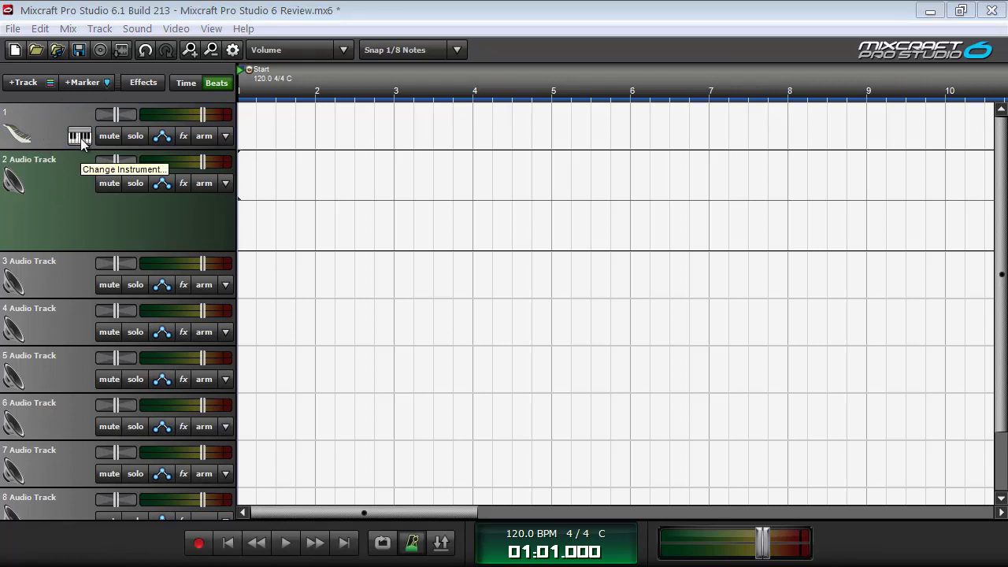
# - Set the new track's instrument to the Combo Organ Model F preset
pyautogui.click(80, 138)
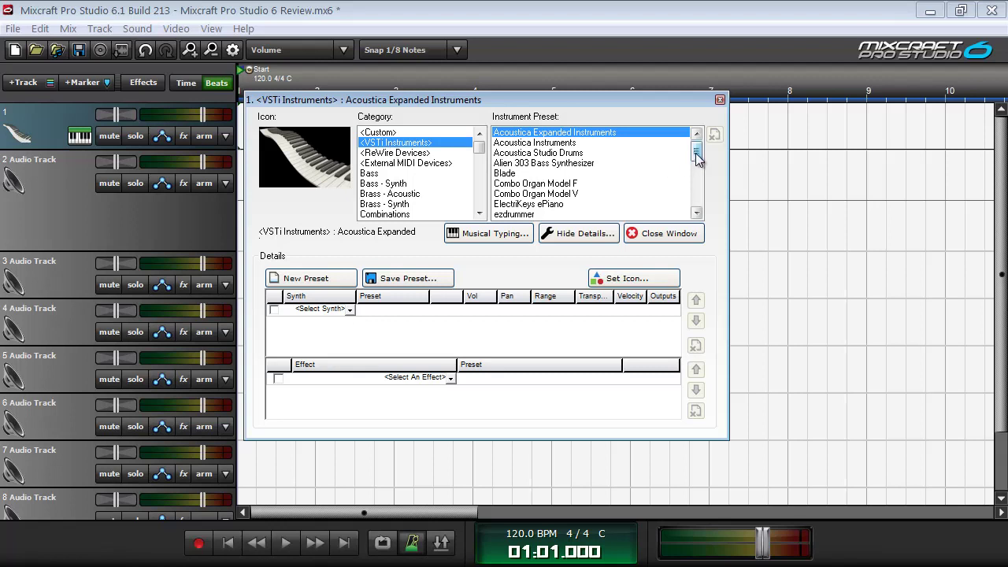
pyautogui.moveTo(697, 157)
pyautogui.mouseDown()
pyautogui.moveTo(697, 201)
pyautogui.moveTo(696, 150)
pyautogui.mouseUp()
pyautogui.click(556, 183)
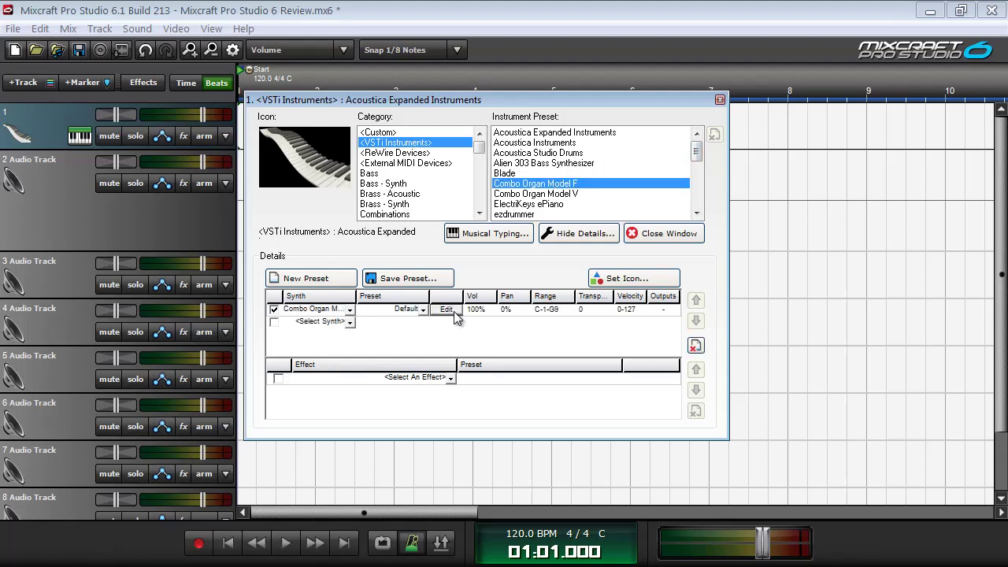
# - Open the Combo Organ Model F editor, view its SETTINGS and TUNING pages, then close it
pyautogui.click(447, 310)
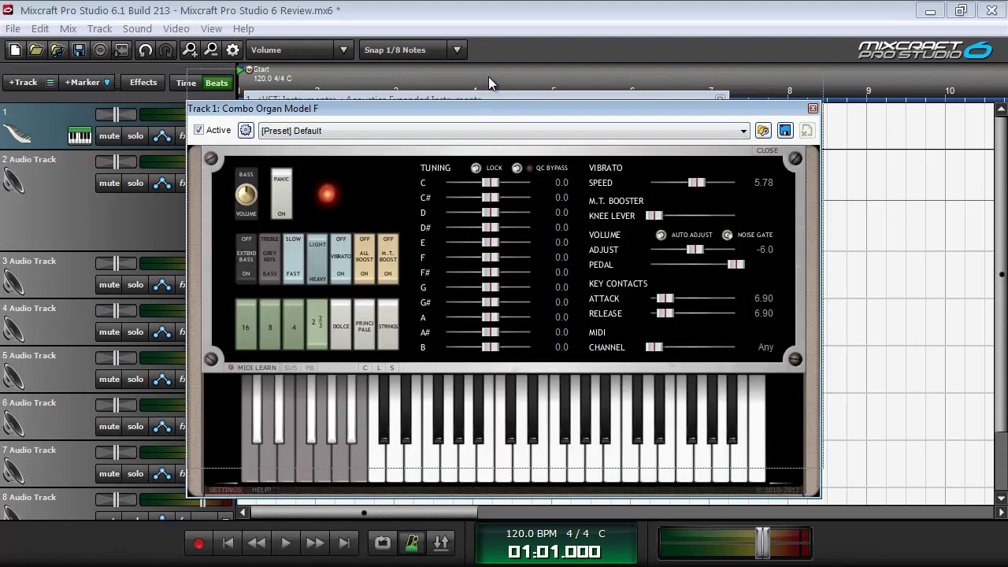
pyautogui.moveTo(486, 114); pyautogui.dragTo(489, 84)
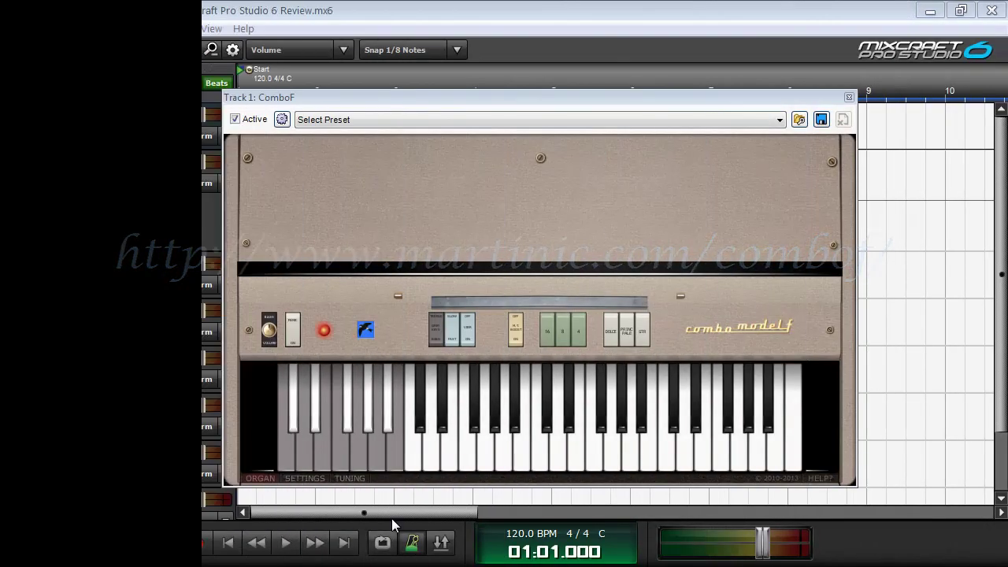
pyautogui.click(307, 477)
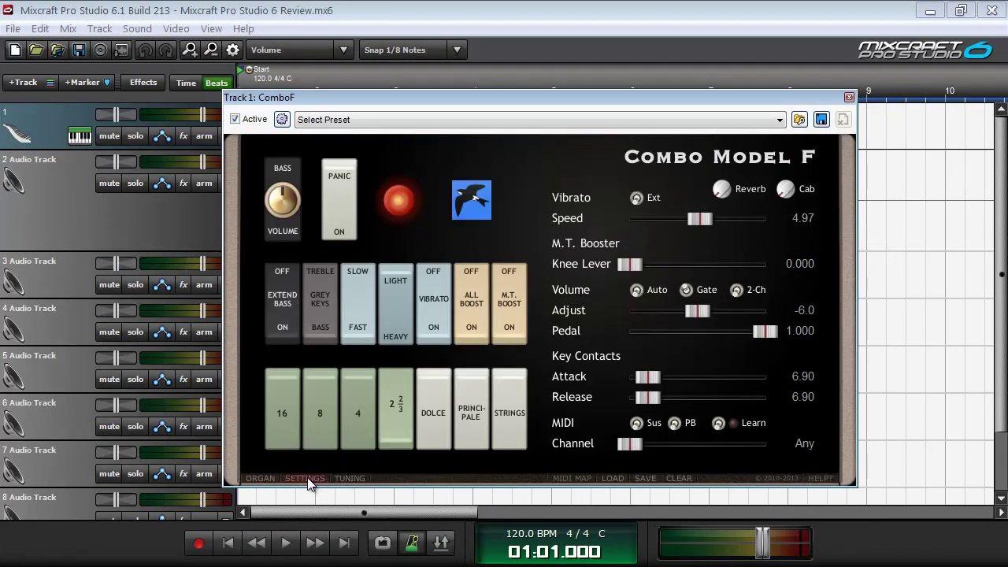
pyautogui.click(350, 478)
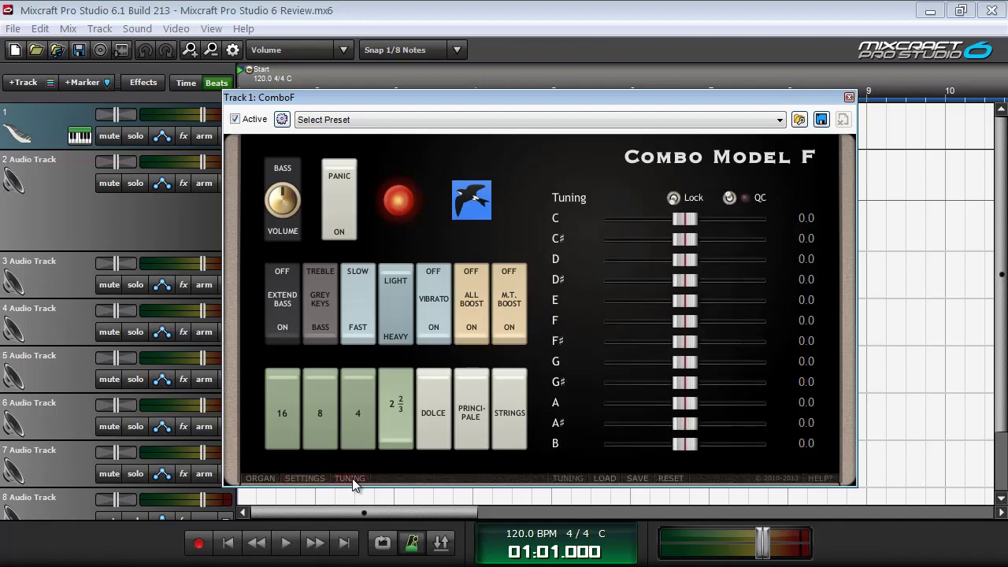
pyautogui.click(849, 97)
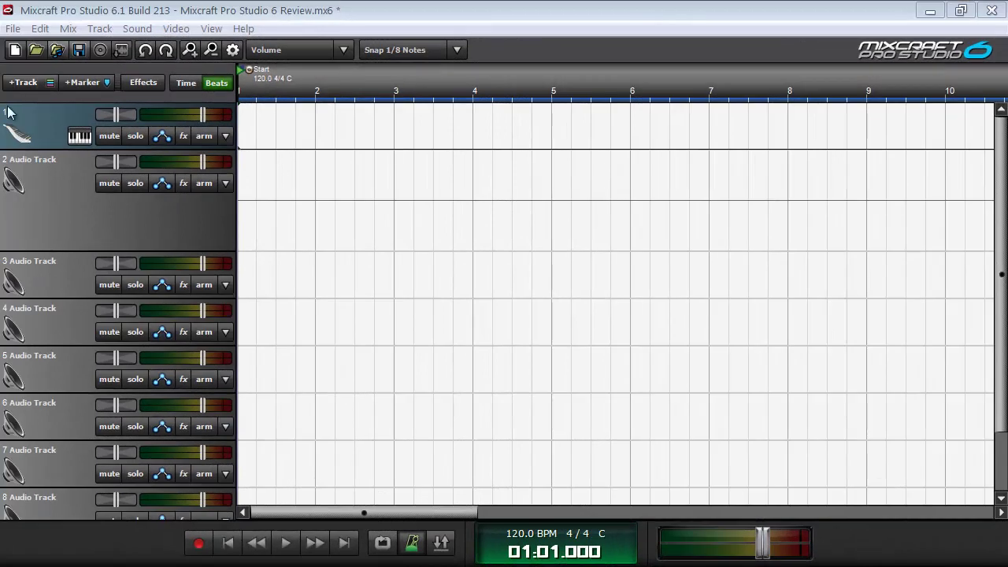
# - Open the right-click commands for the instrument track header
pyautogui.rightClick(39, 121)
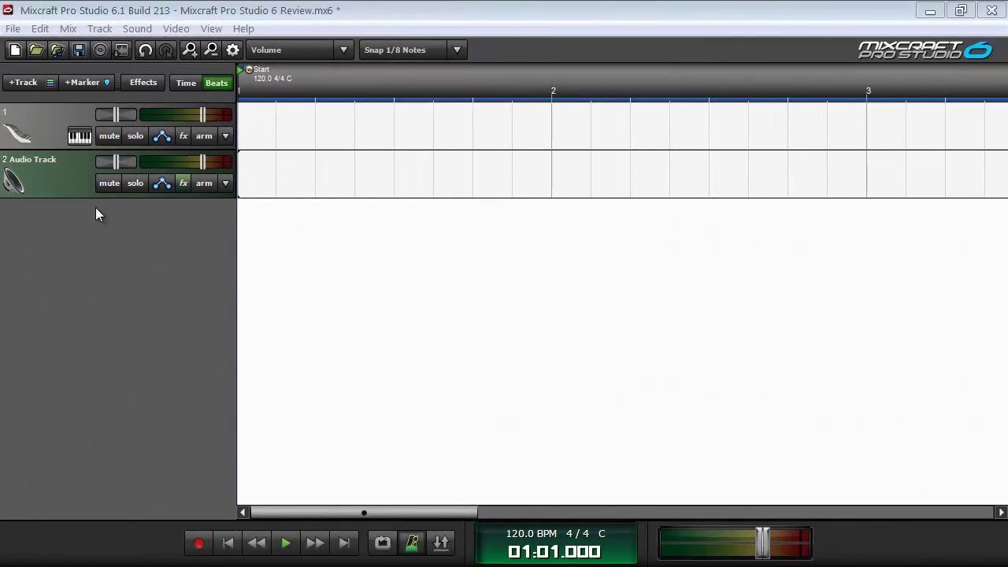
# - Arm Audio Track 2 for recording using its input choices
pyautogui.click(225, 184)
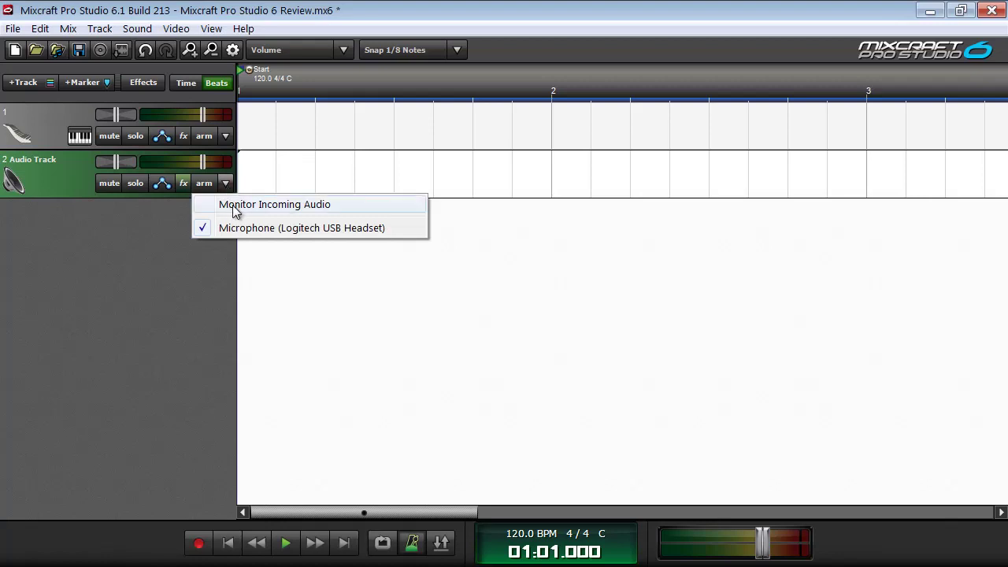
pyautogui.click(233, 206)
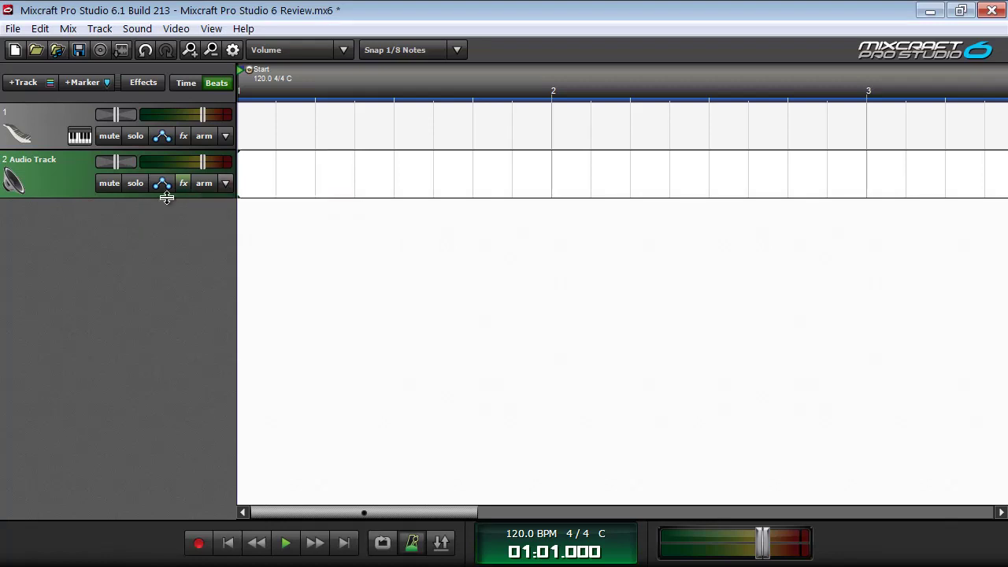
pyautogui.click(205, 182)
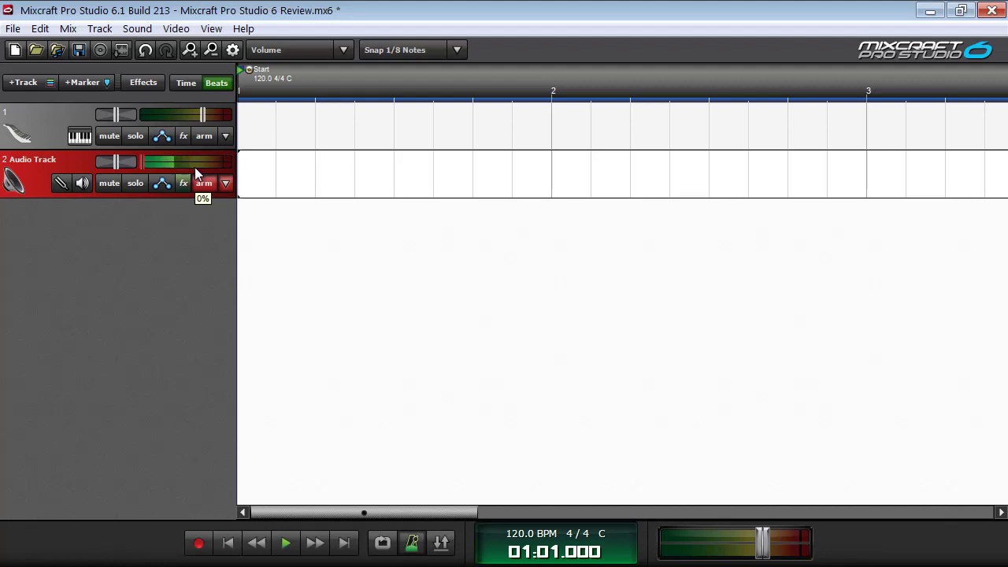
# - Toggle the tuner and input monitoring on and off, then start recording
pyautogui.click(60, 181)
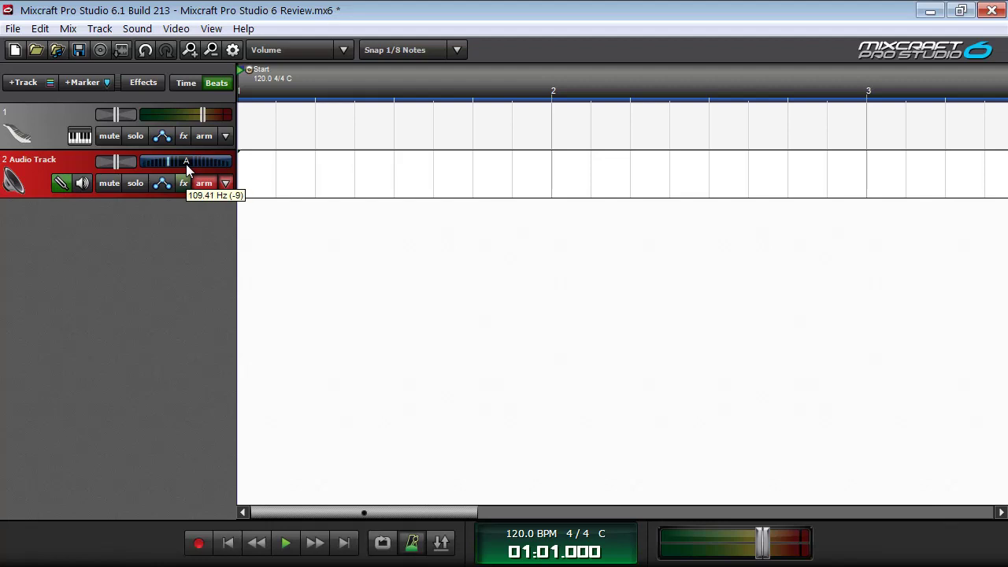
pyautogui.click(60, 182)
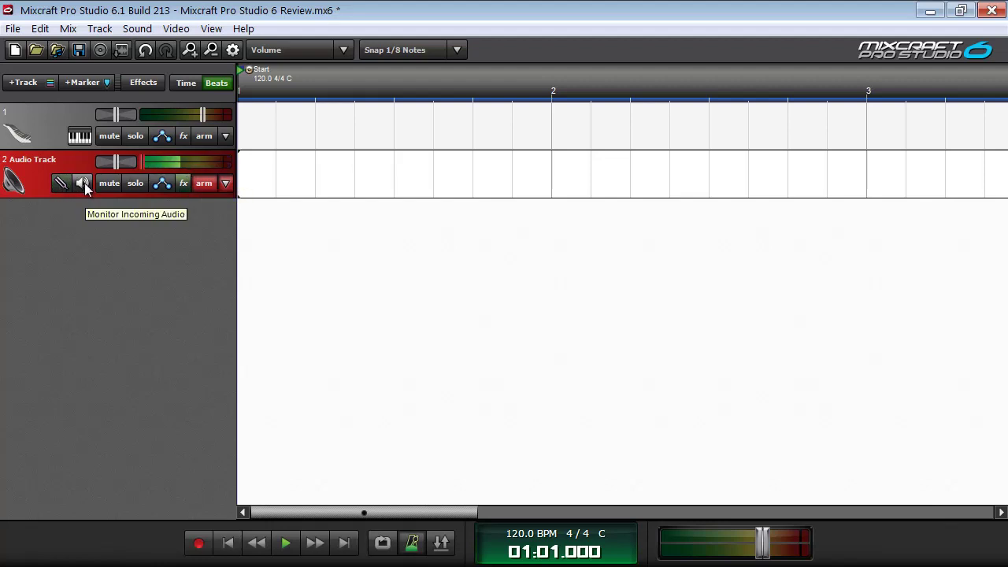
pyautogui.click(83, 183)
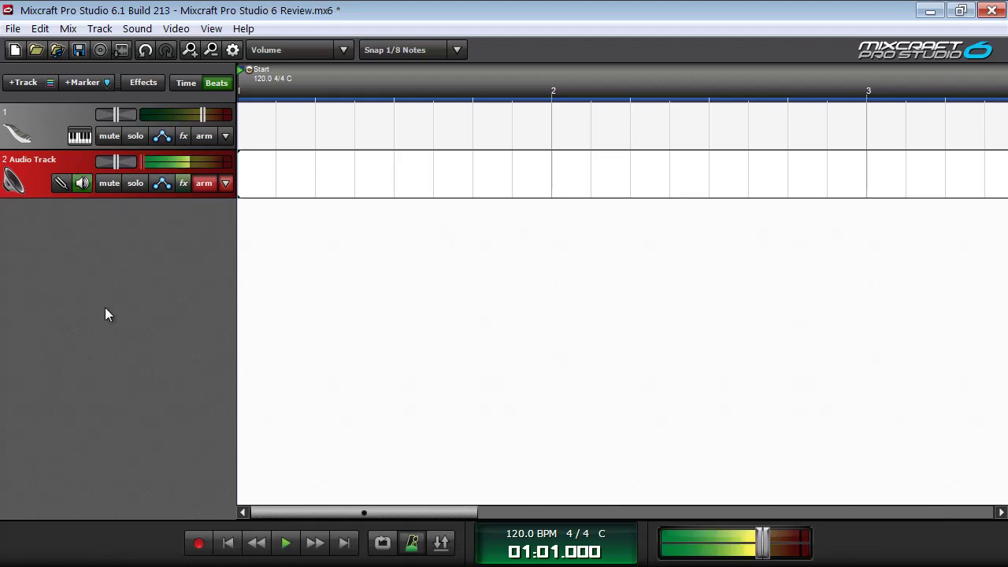
pyautogui.click(84, 182)
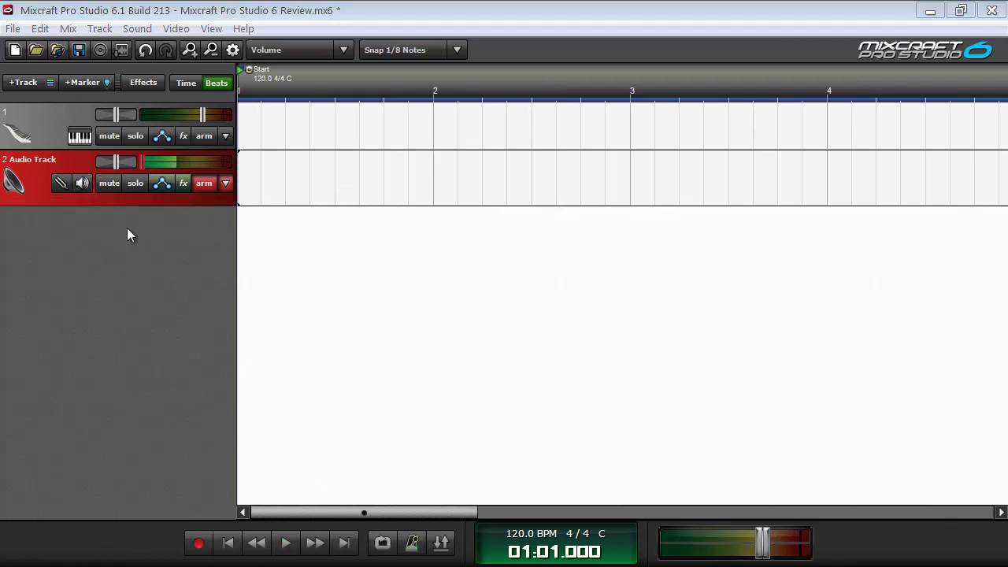
pyautogui.click(199, 543)
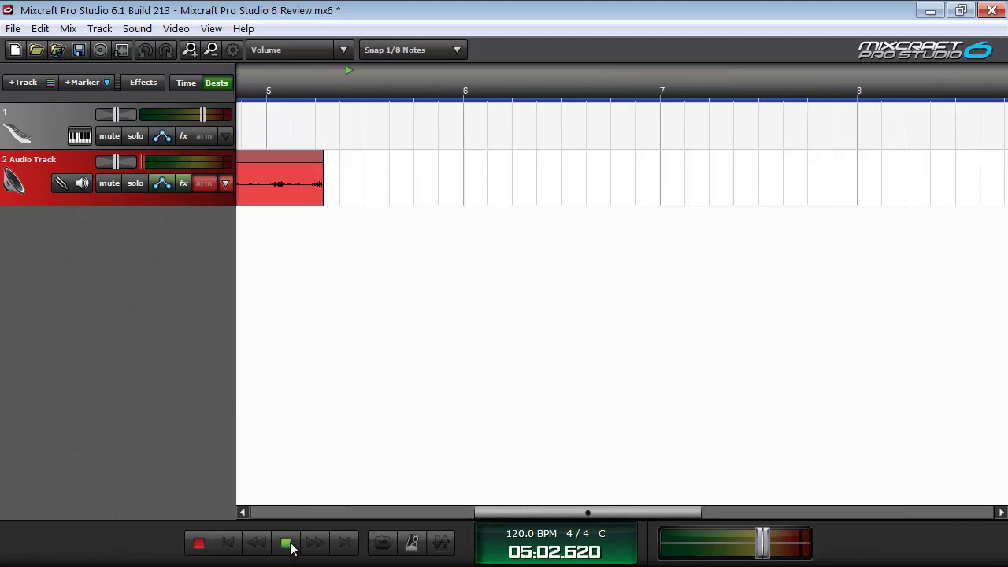
# - Stop recording to keep the '02 Audio Track-12' clip and return to the project start
pyautogui.click(286, 543)
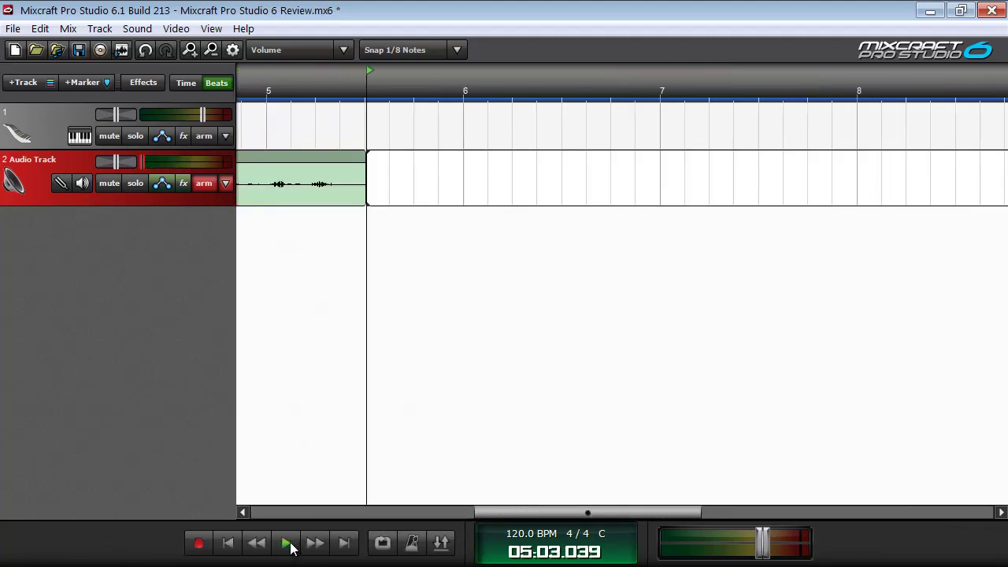
pyautogui.click(227, 543)
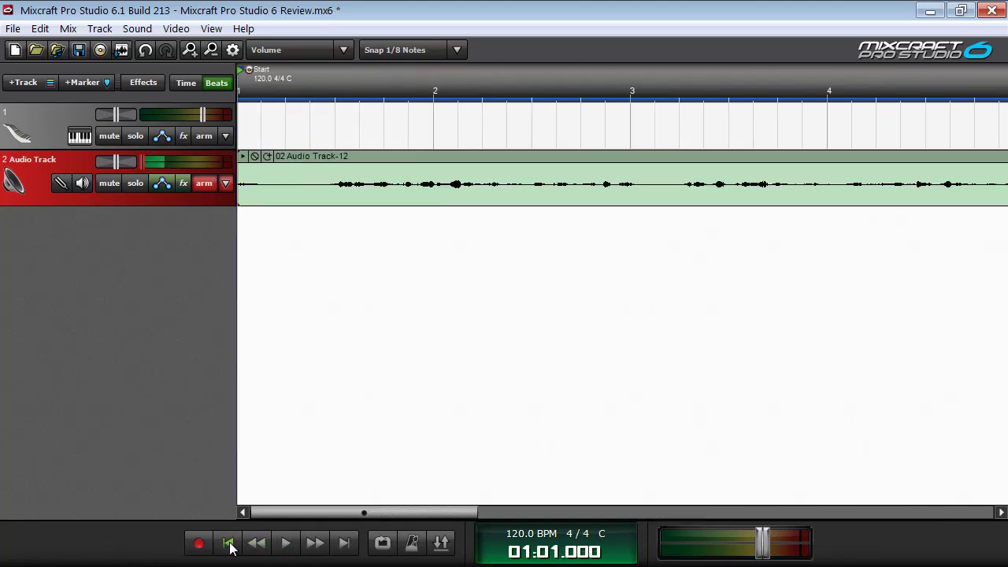
# - Disarm audio track 2, review its Blue Cat Dynamics settings, then close the plugin and Effect List
pyautogui.click(207, 186)
pyautogui.click(182, 182)
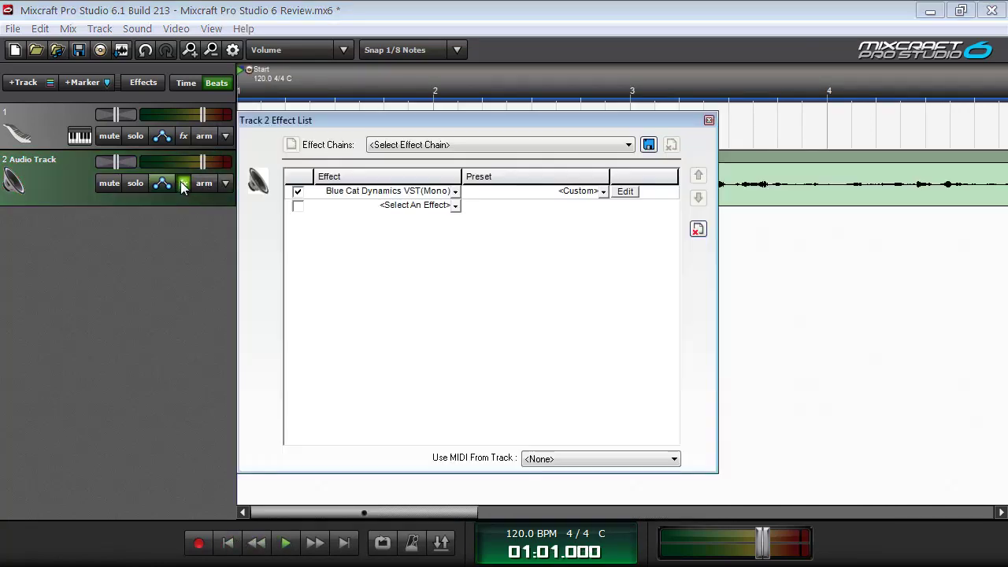
pyautogui.click(626, 191)
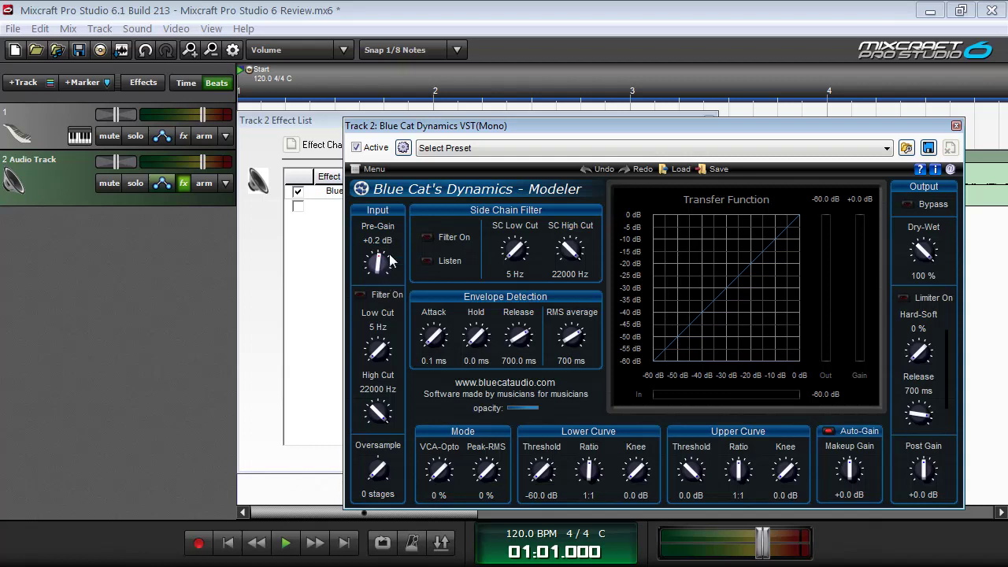
pyautogui.click(956, 125)
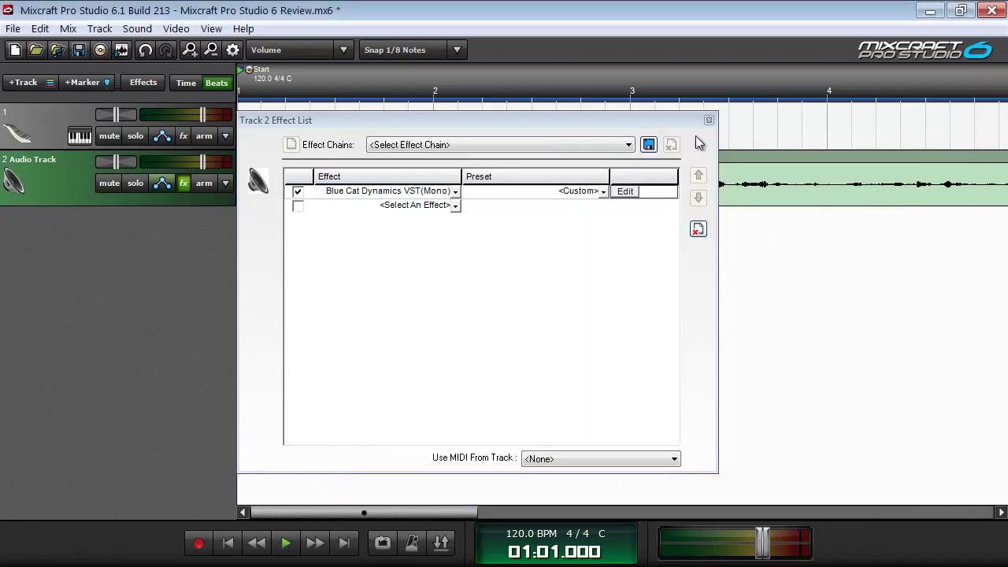
pyautogui.click(707, 122)
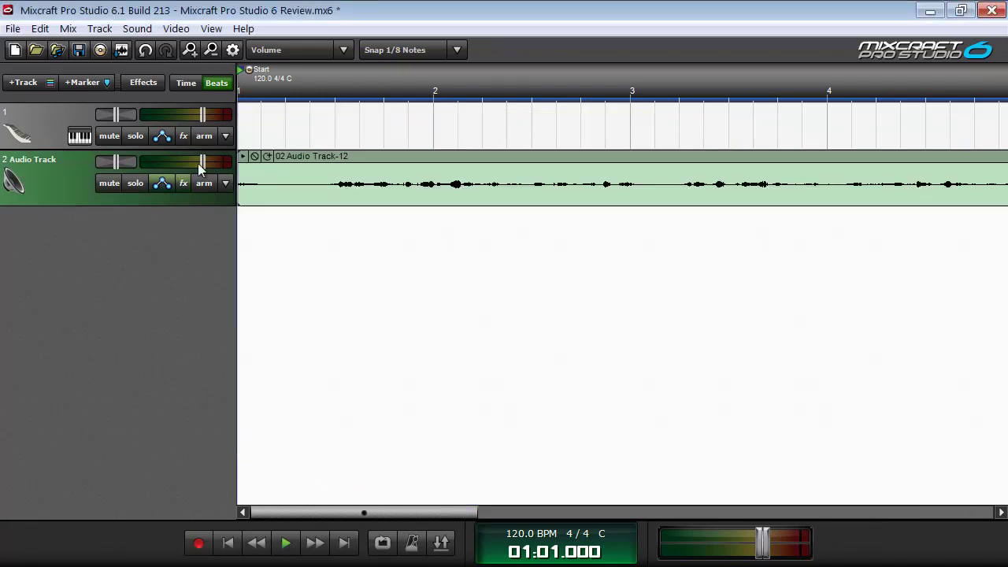
pyautogui.click(162, 183)
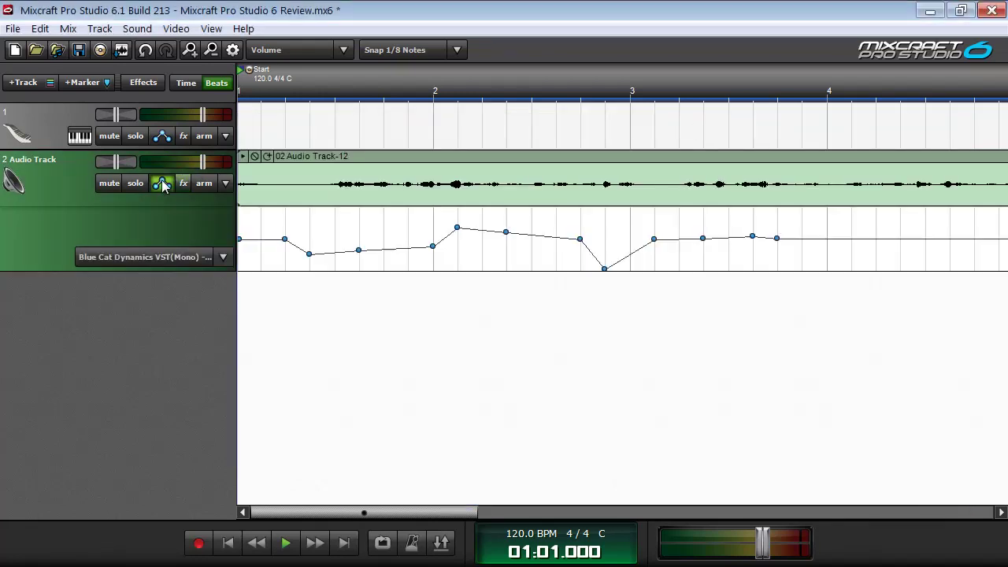
pyautogui.click(224, 257)
pyautogui.moveTo(220, 344)
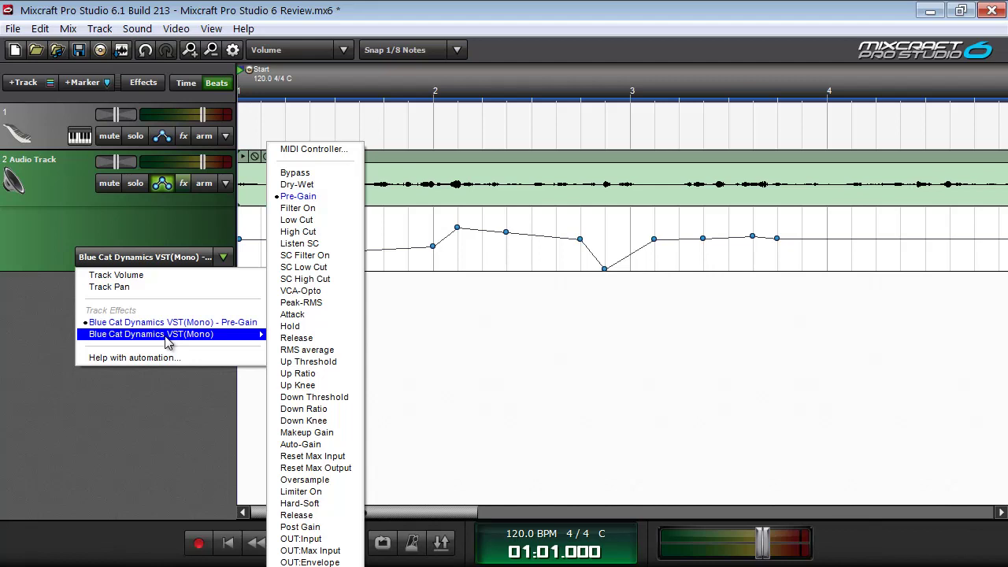
pyautogui.click(156, 197)
pyautogui.click(162, 183)
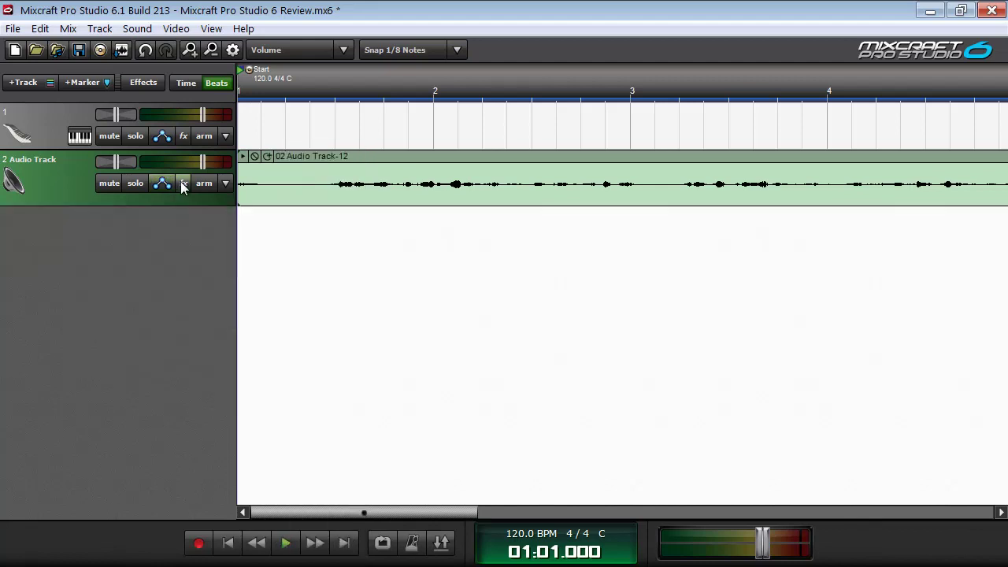
pyautogui.click(183, 182)
pyautogui.click(629, 192)
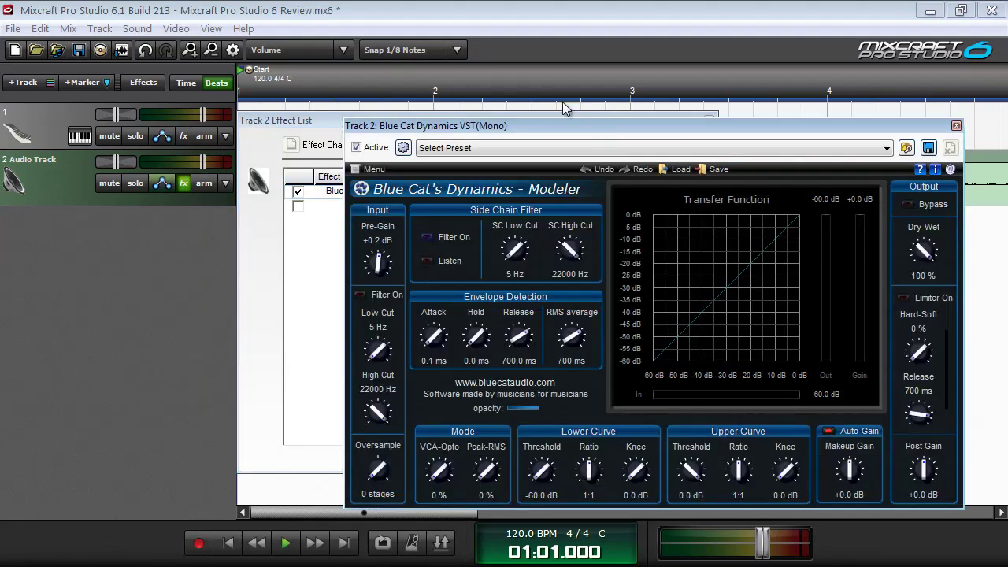
pyautogui.click(299, 120)
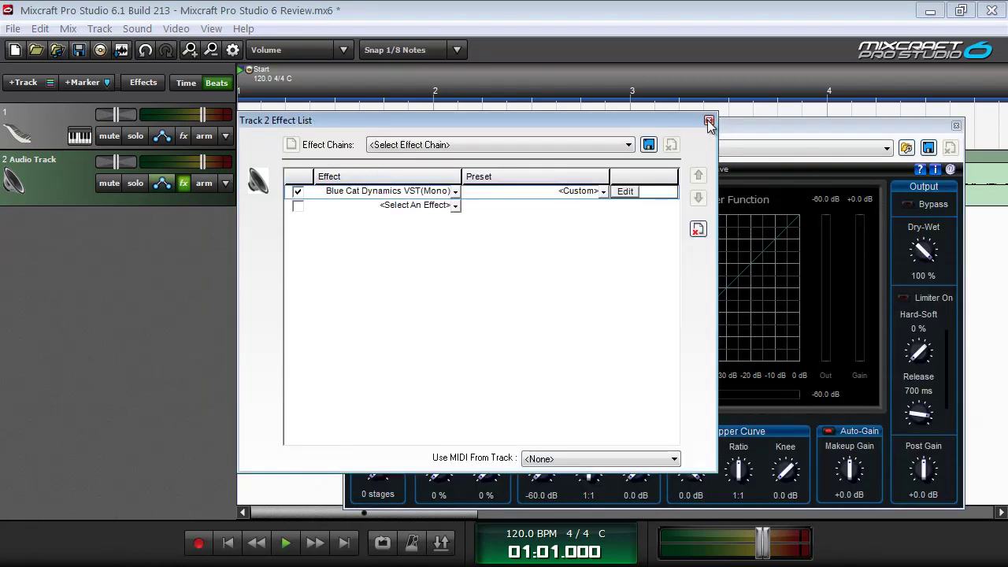
pyautogui.click(708, 122)
pyautogui.moveTo(592, 134); pyautogui.dragTo(638, 122)
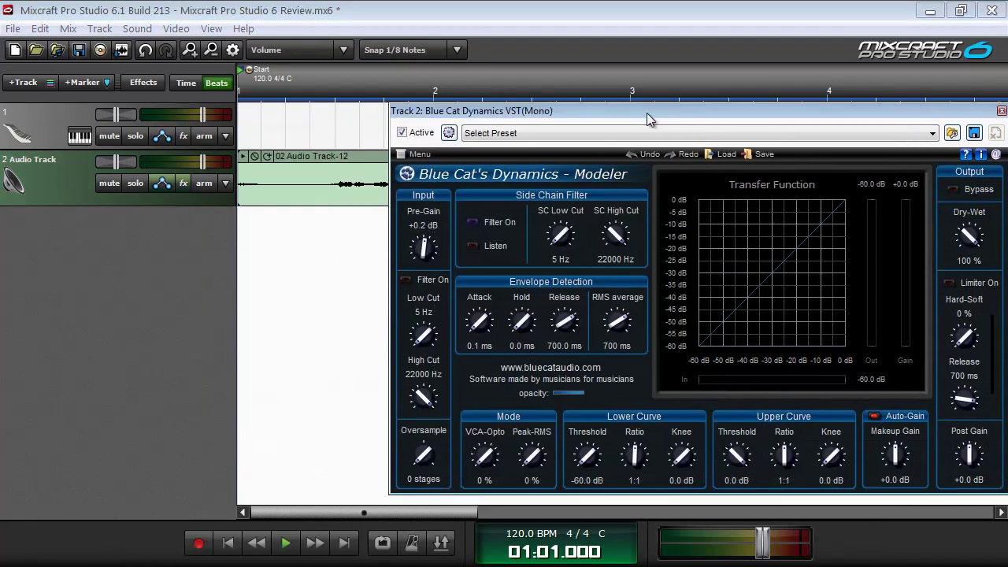
pyautogui.click(227, 543)
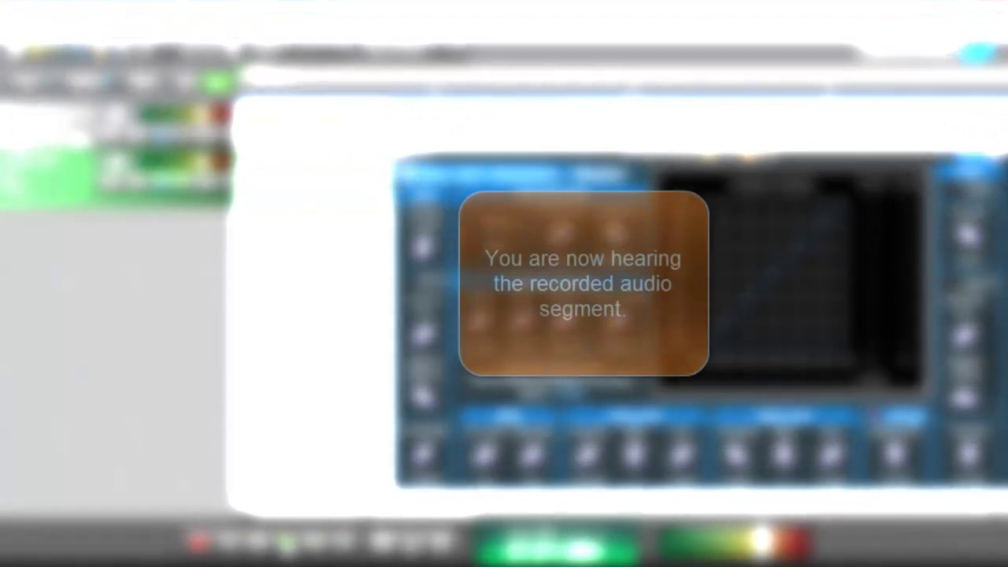
pyautogui.click(286, 543)
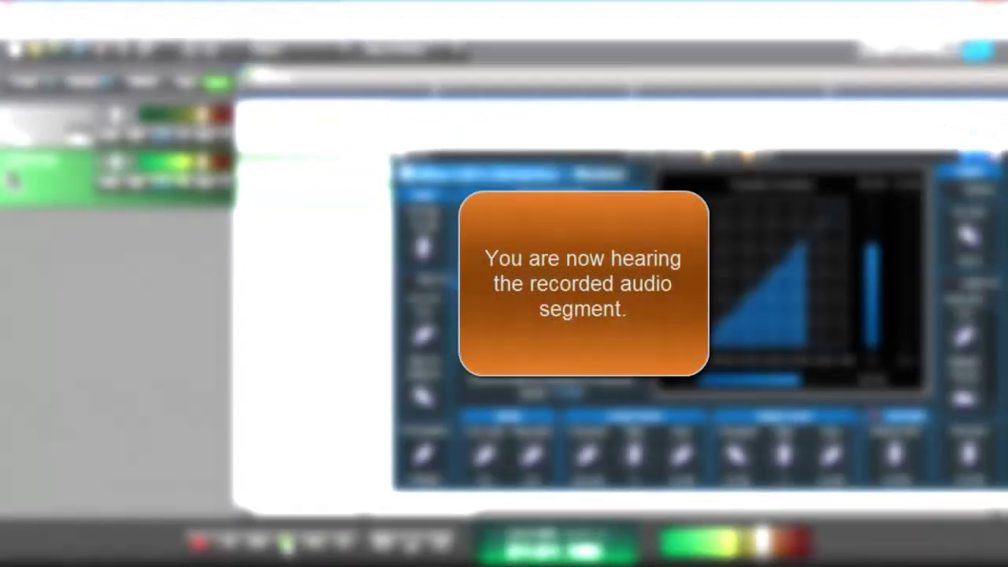